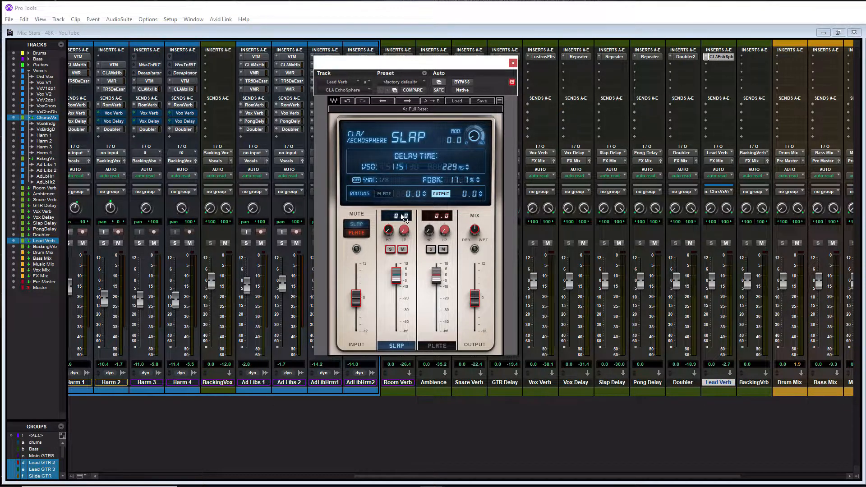
# Step: Toggle the slap and plate mutes in the echo plugin
pyautogui.click(357, 224)
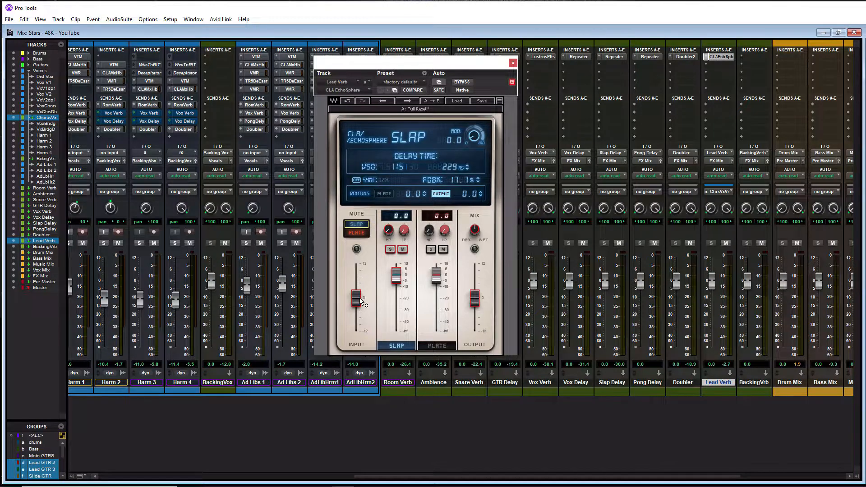
pyautogui.moveTo(359, 304)
pyautogui.click(400, 251)
pyautogui.click(354, 233)
pyautogui.click(354, 232)
pyautogui.click(354, 225)
# Step: Try turning the plugin's dry/wet mix up towards fully wet
pyautogui.moveTo(448, 231)
pyautogui.moveTo(477, 234)
pyautogui.moveTo(475, 229); pyautogui.dragTo(476, 194)
pyautogui.moveTo(474, 302)
# Step: Try tempo sync and plate routing on the slap delay, and display the plate section's settings
pyautogui.click(356, 180)
pyautogui.click(414, 180)
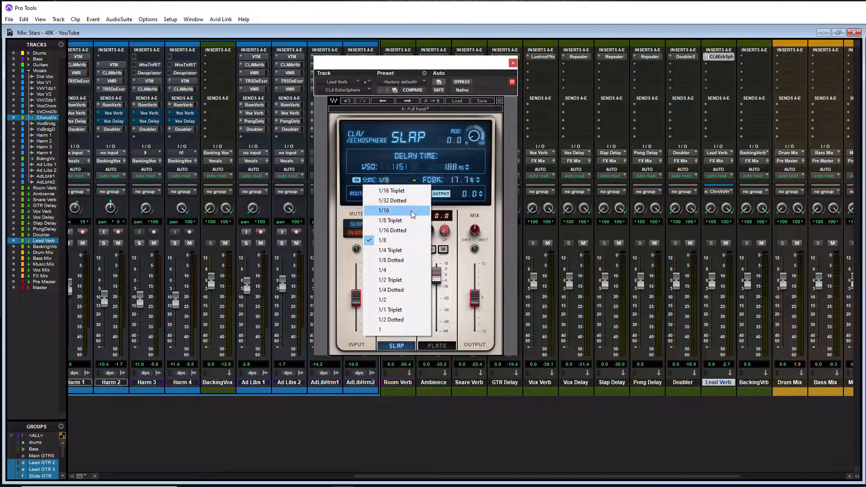
pyautogui.click(437, 121)
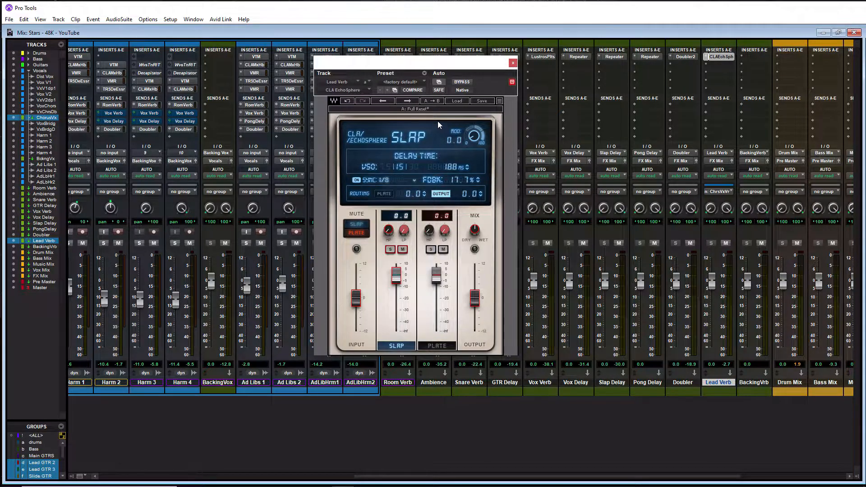
pyautogui.click(384, 193)
pyautogui.click(437, 345)
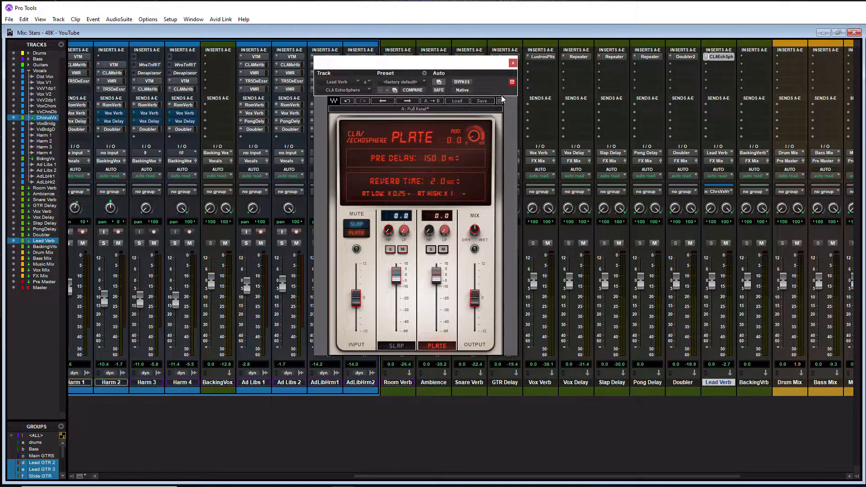
# Step: Browse the plugin's CLA factory presets for guitars and vocals
pyautogui.click(454, 101)
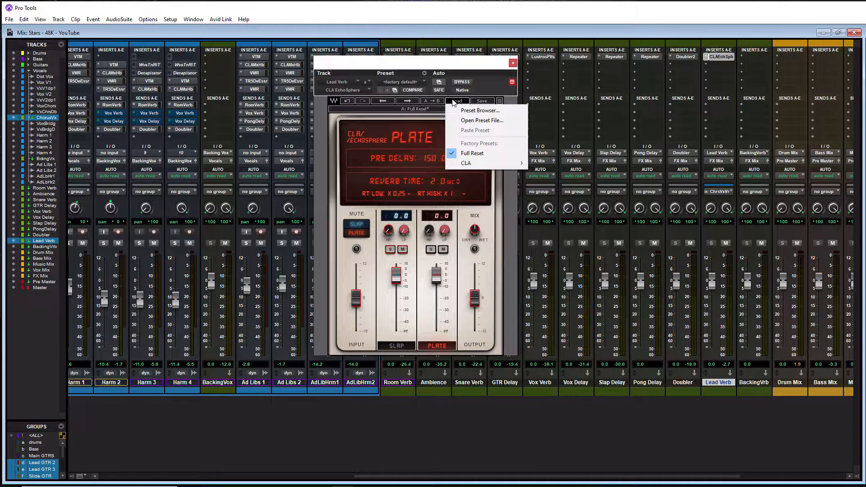
pyautogui.moveTo(487, 167)
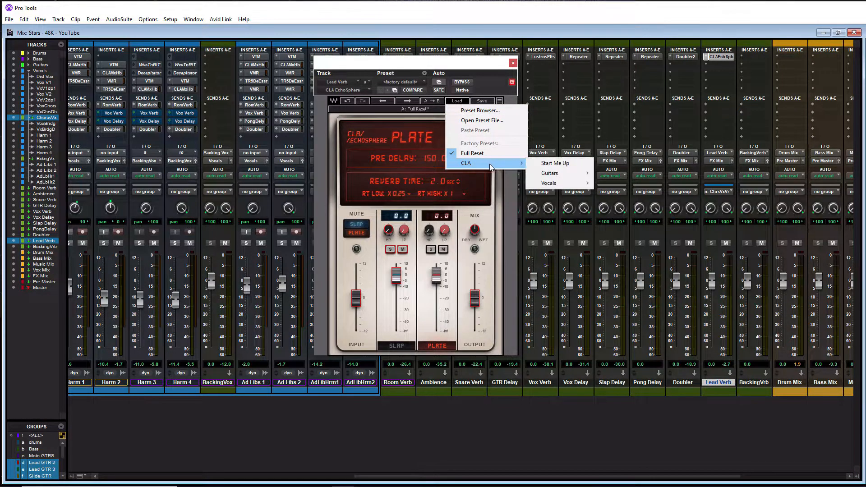
pyautogui.moveTo(554, 184)
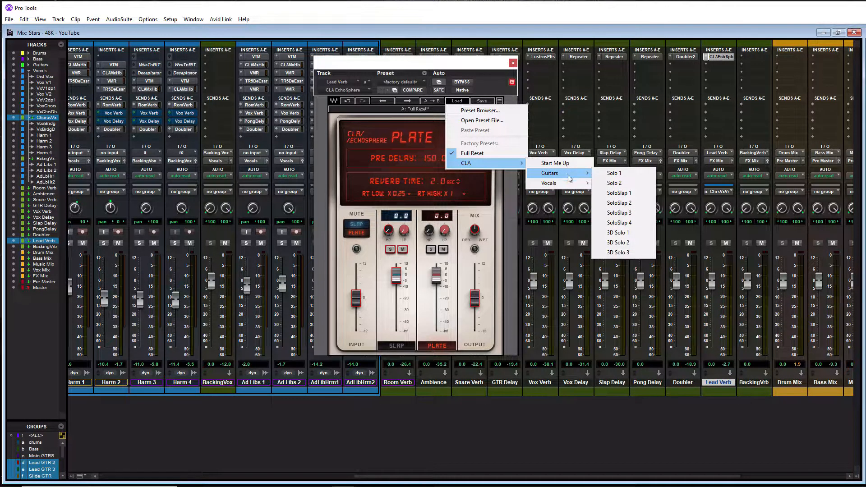
pyautogui.click(415, 62)
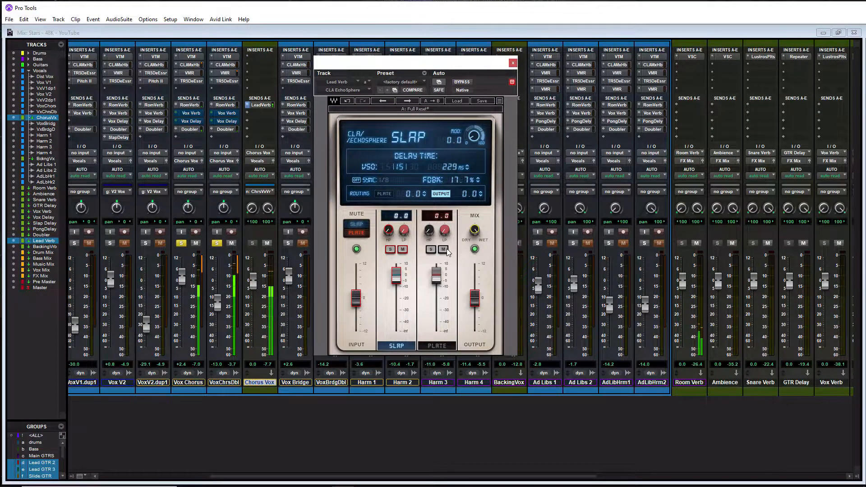
# Step: Mute the plate section and raise the plugin's input level slightly
pyautogui.click(445, 249)
pyautogui.moveTo(356, 298); pyautogui.dragTo(355, 286)
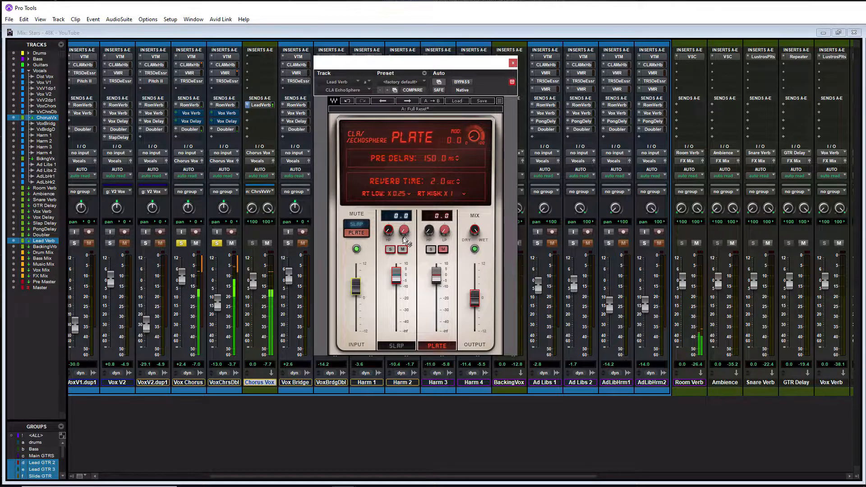
# Step: Sync the slap delay to the session tempo with a 1/4 note value
pyautogui.click(403, 345)
pyautogui.click(356, 181)
pyautogui.click(414, 180)
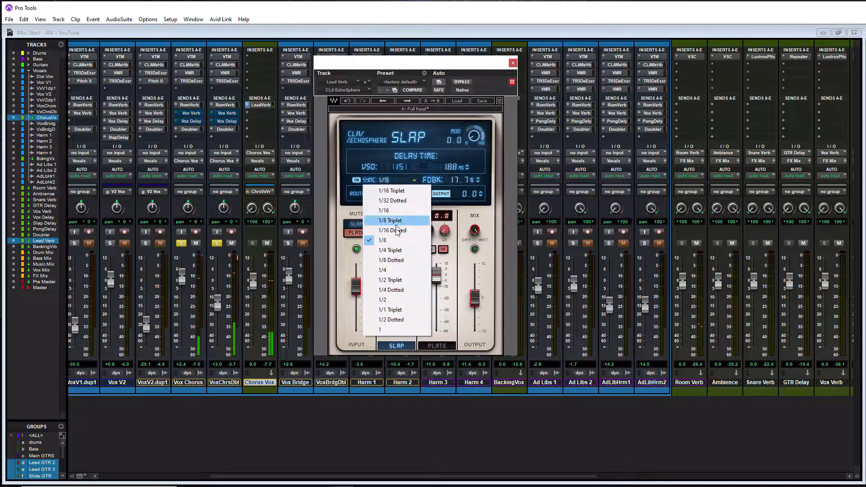
pyautogui.click(396, 270)
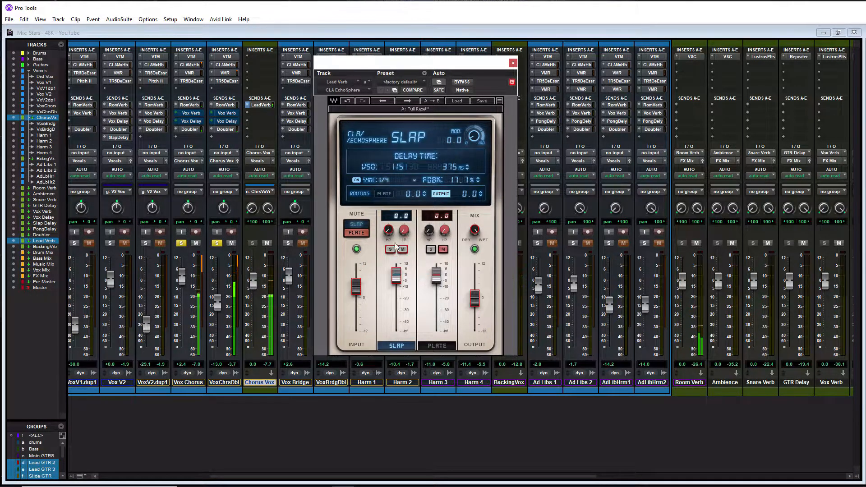
# Step: Lower the slap level to about -15.6 dB and raise its high-pass filter to about 121.5 Hz
pyautogui.moveTo(396, 275); pyautogui.dragTo(396, 294)
pyautogui.click(388, 231)
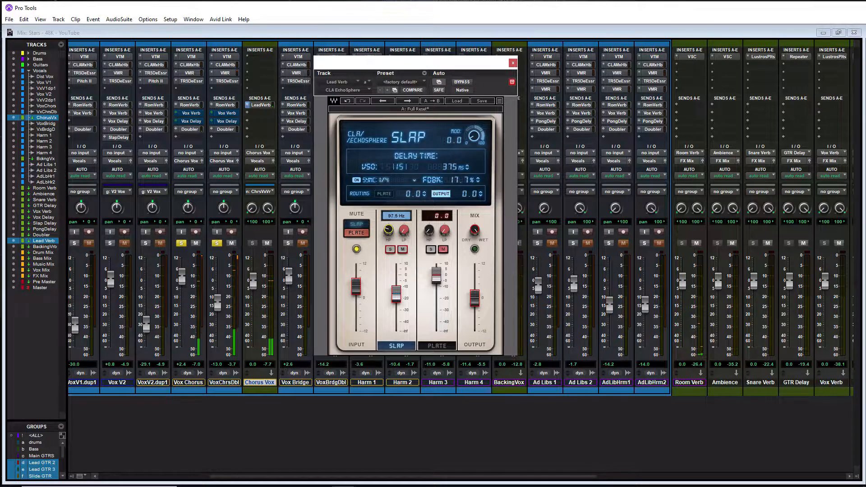
pyautogui.moveTo(388, 230); pyautogui.dragTo(388, 225)
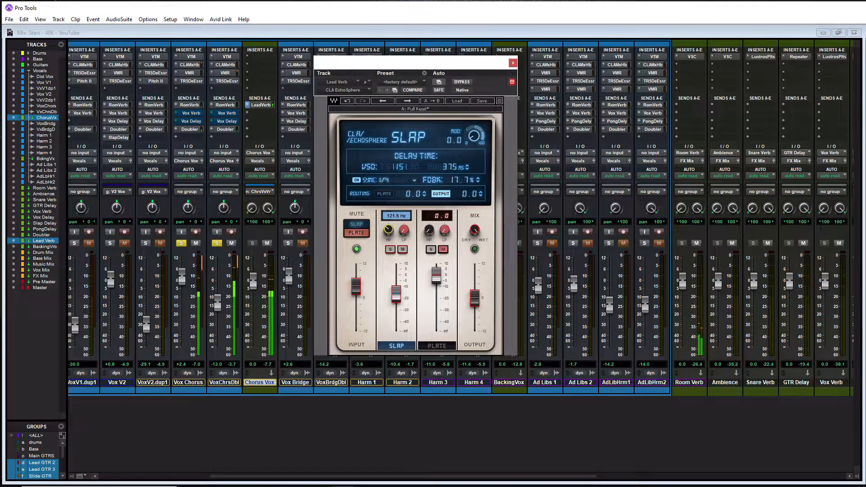
# Step: Adjust the slap's low-pass filter and fine-tune the slap level to -15.4 dB
pyautogui.click(403, 230)
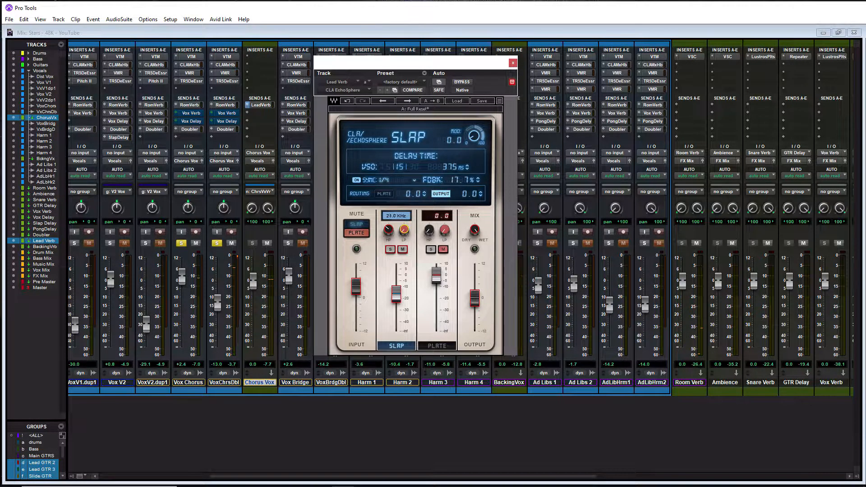
pyautogui.moveTo(403, 230); pyautogui.dragTo(403, 233)
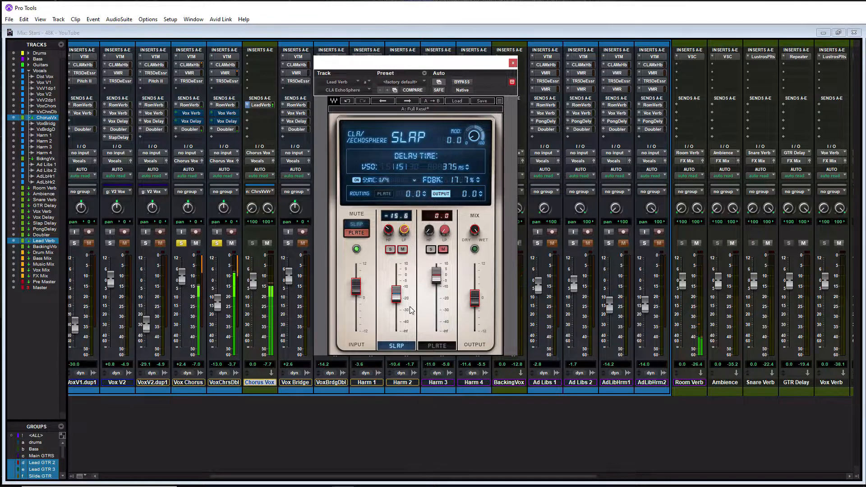
pyautogui.click(394, 292)
pyautogui.moveTo(396, 293); pyautogui.dragTo(396, 294)
# Step: Unmute the plate section and set its pre-delay to 188 ms
pyautogui.click(444, 250)
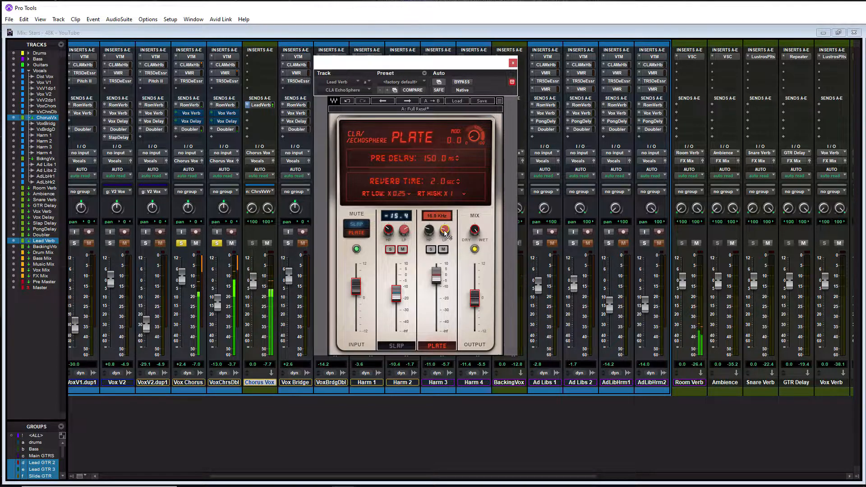
pyautogui.click(429, 159)
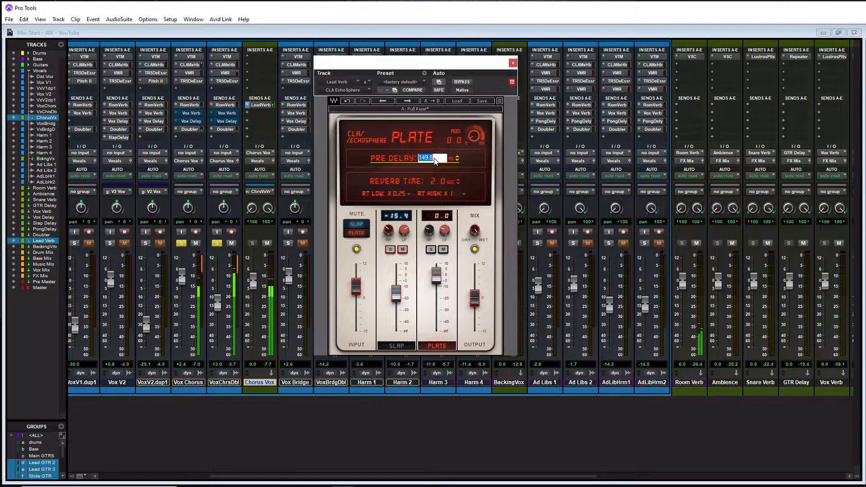
pyautogui.write('188')
pyautogui.press('Return')
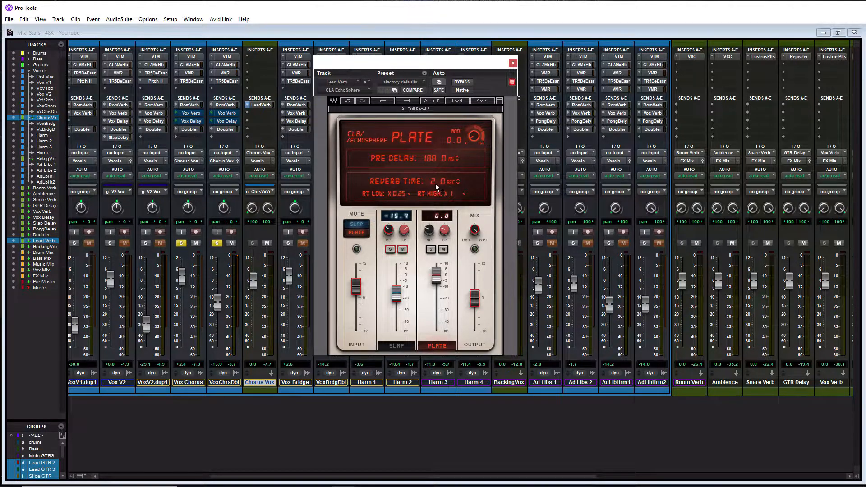
# Step: Set the plate's reverb time to 1.6 sec and lower the plate level to -11.5 dB
pyautogui.moveTo(437, 181); pyautogui.dragTo(437, 186)
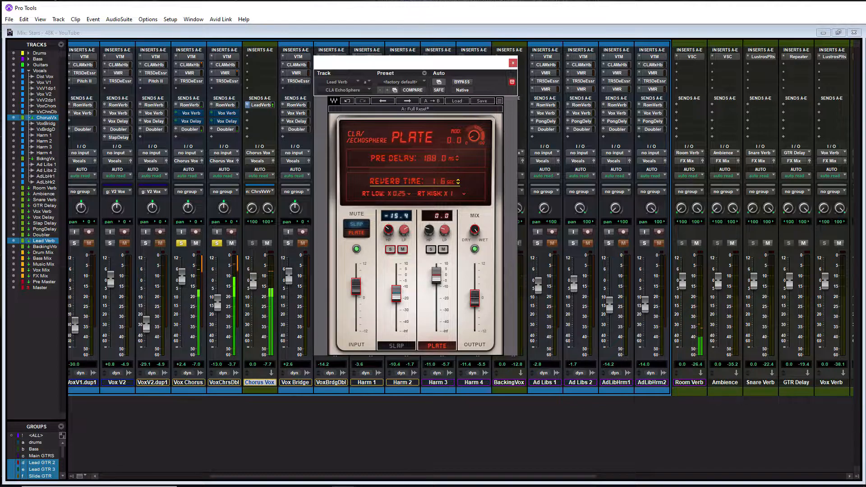
pyautogui.moveTo(435, 275); pyautogui.dragTo(435, 283)
pyautogui.moveTo(436, 283); pyautogui.dragTo(436, 290)
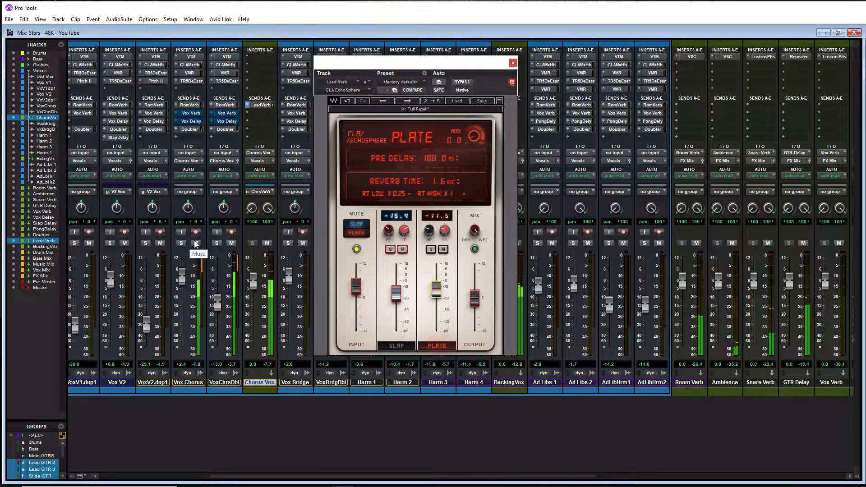
# Step: Raise the Chorus Vox fader to +2.1 dB and the Backing Verb plugin's plate level to -4.0 dB
pyautogui.moveTo(253, 284); pyautogui.dragTo(255, 281)
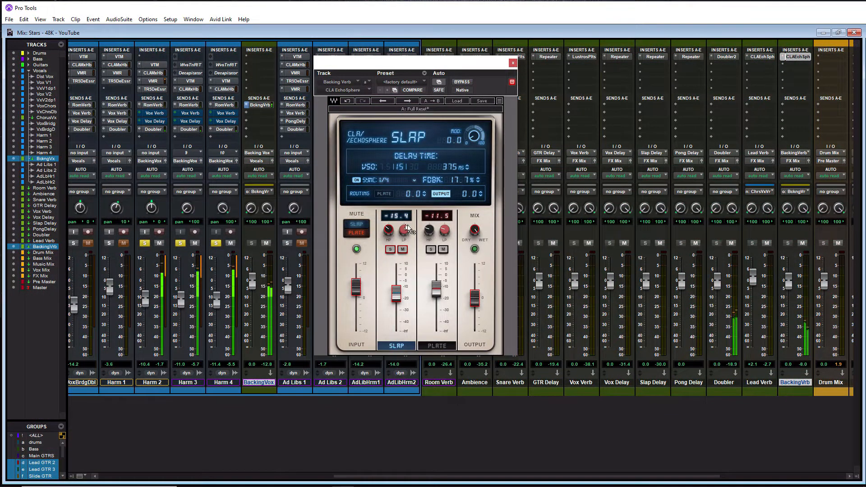
pyautogui.moveTo(436, 291); pyautogui.dragTo(437, 285)
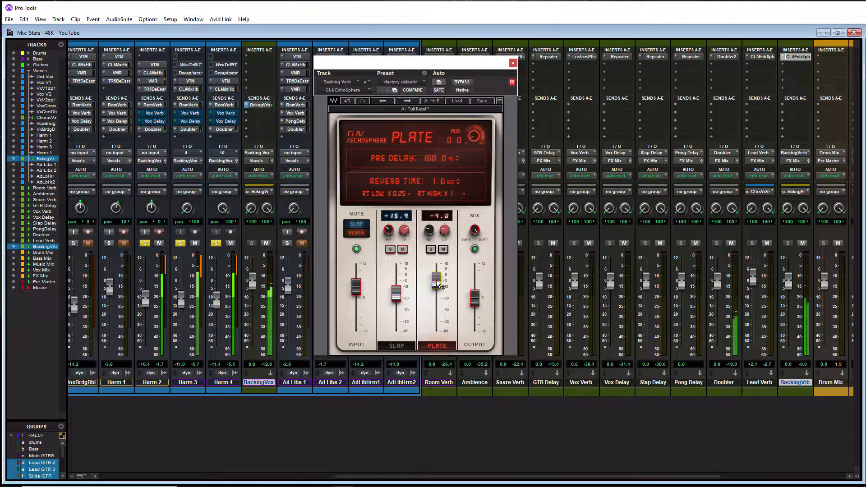
# Step: Solo the Vox Chorus and VoxChrsDbl tracks together with the soloed harmonies
pyautogui.moveTo(336, 478); pyautogui.dragTo(219, 477)
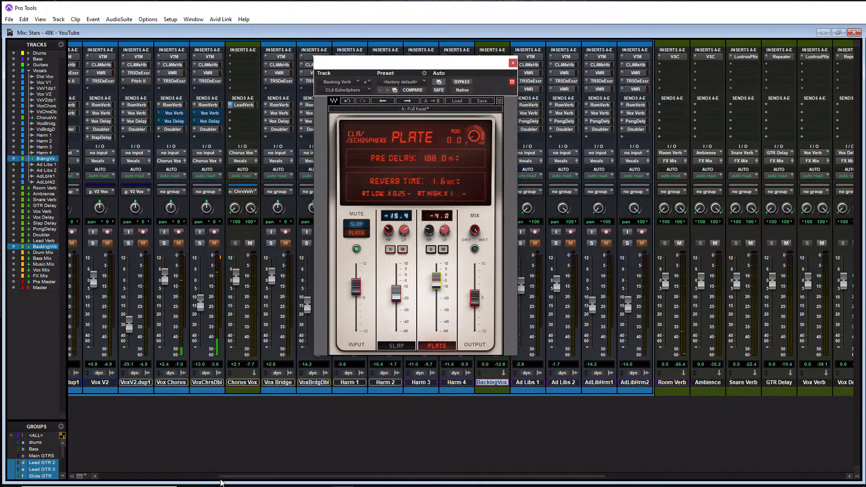
pyautogui.click(164, 243)
pyautogui.click(199, 243)
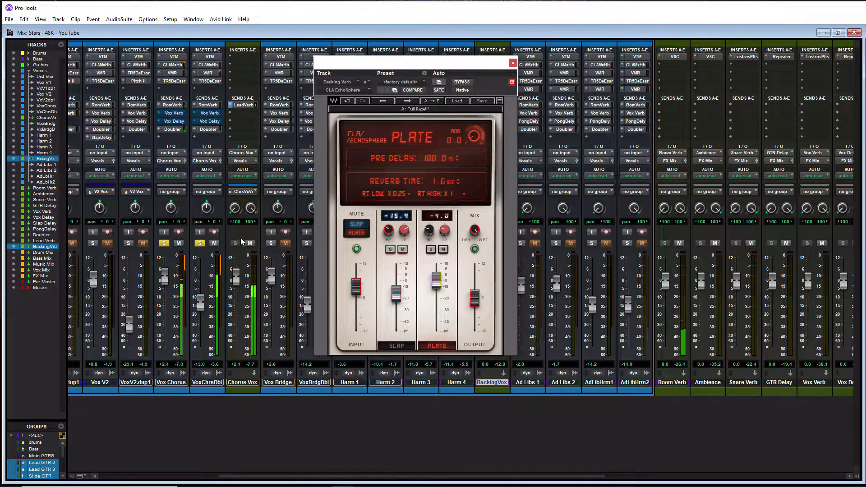
# Step: Lower the BackingVox fader to -3.0 dB and play the mix with all solos cleared
pyautogui.moveTo(369, 67); pyautogui.dragTo(647, 66)
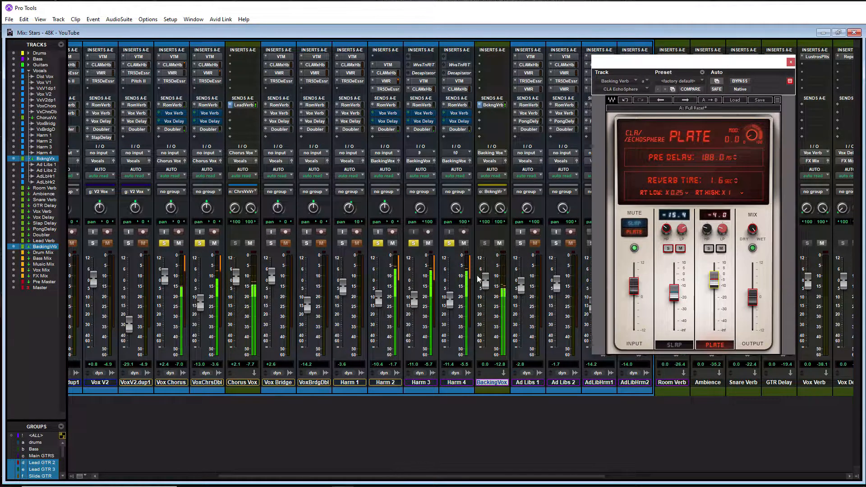
pyautogui.moveTo(485, 280)
pyautogui.mouseDown()
pyautogui.moveTo(487, 289)
pyautogui.moveTo(479, 284)
pyautogui.mouseUp()
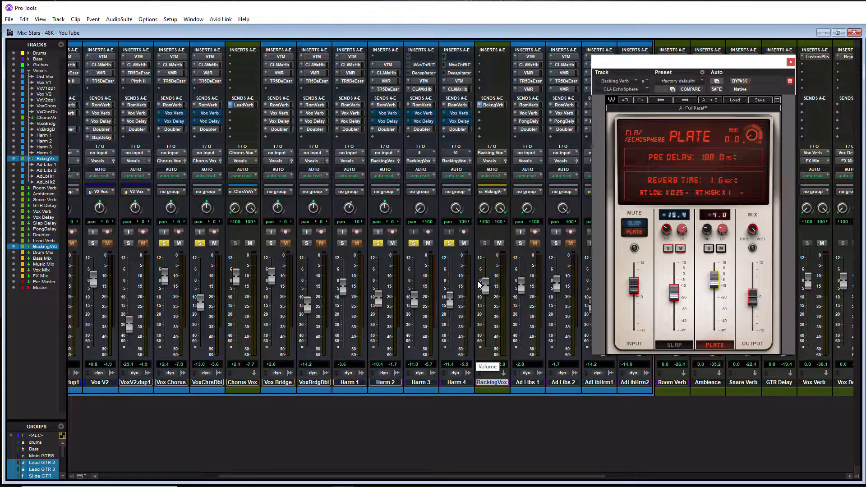
pyautogui.hotkey('alt', 's')
pyautogui.press('space')
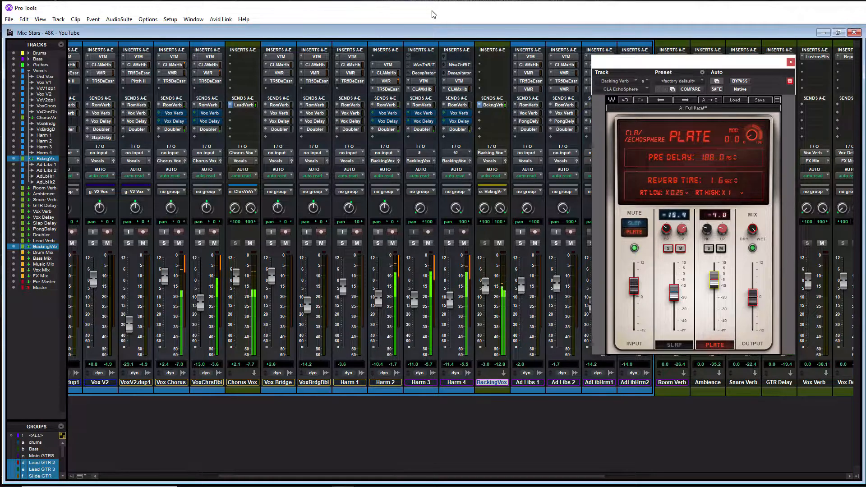